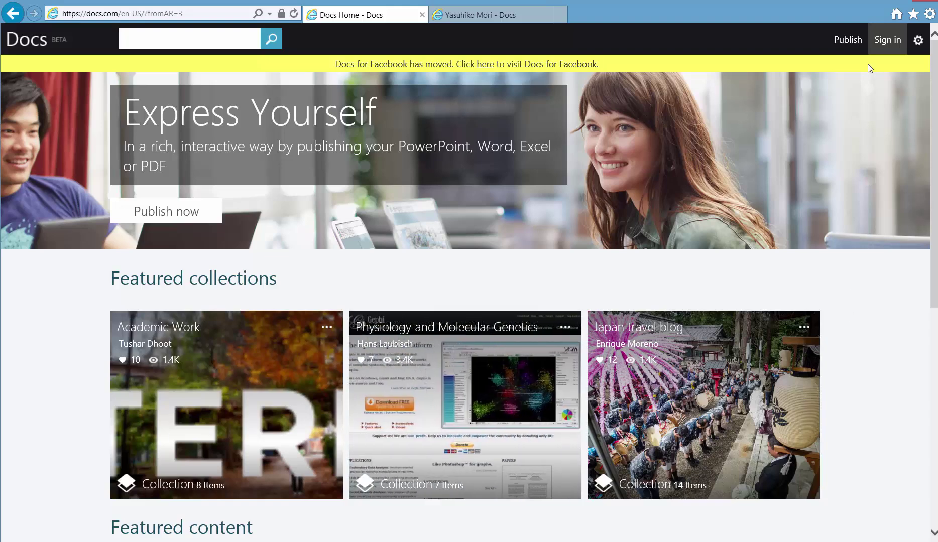
# Finish signing in to Docs.com and go to the Publish page for uploading new content
pyautogui.click(886, 44)
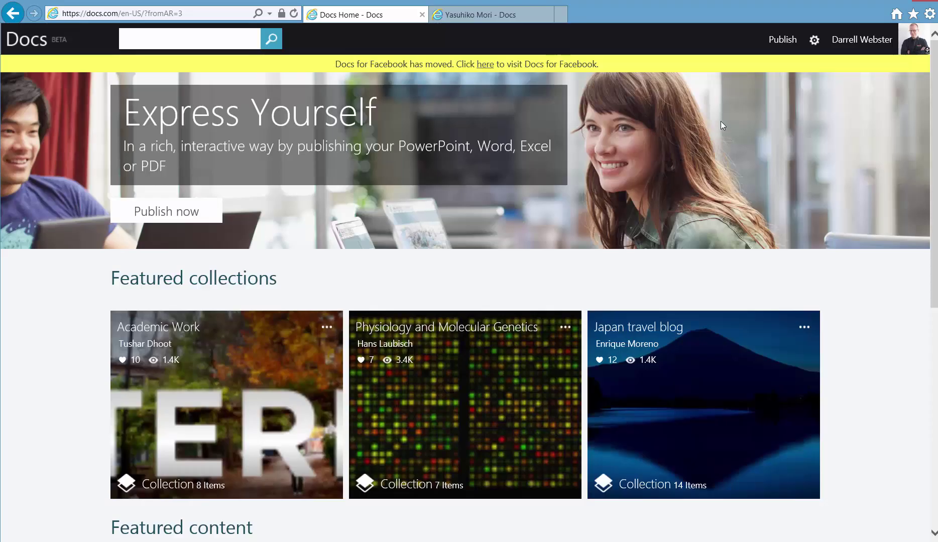
pyautogui.click(779, 41)
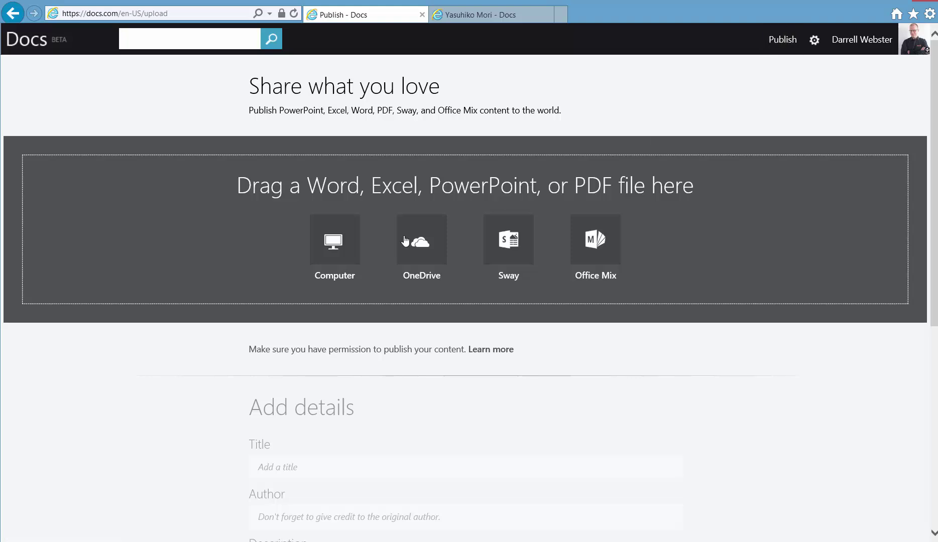
pyautogui.click(425, 248)
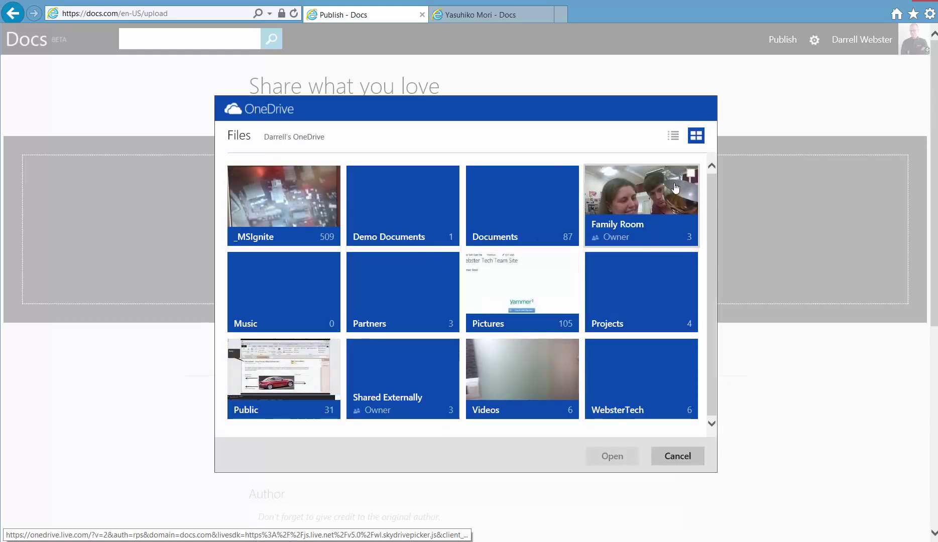
pyautogui.click(692, 463)
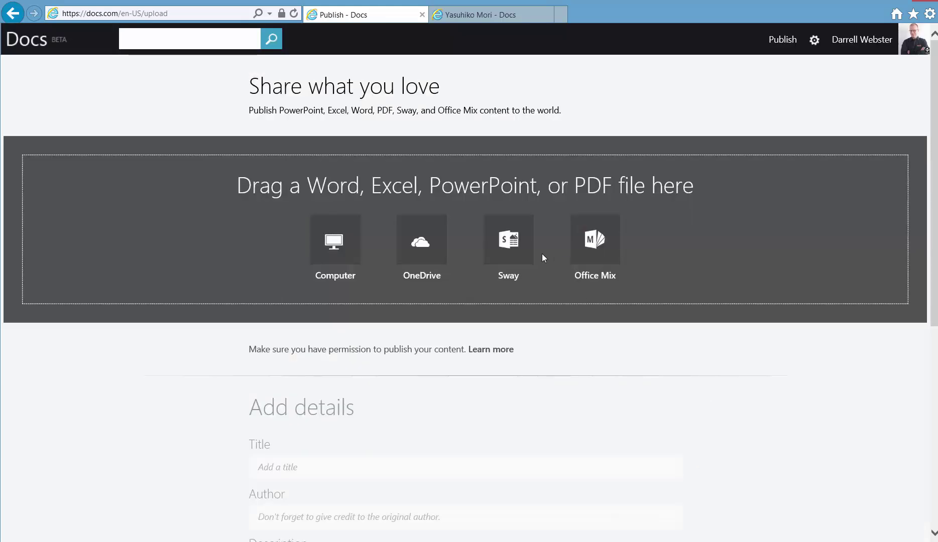
pyautogui.click(506, 246)
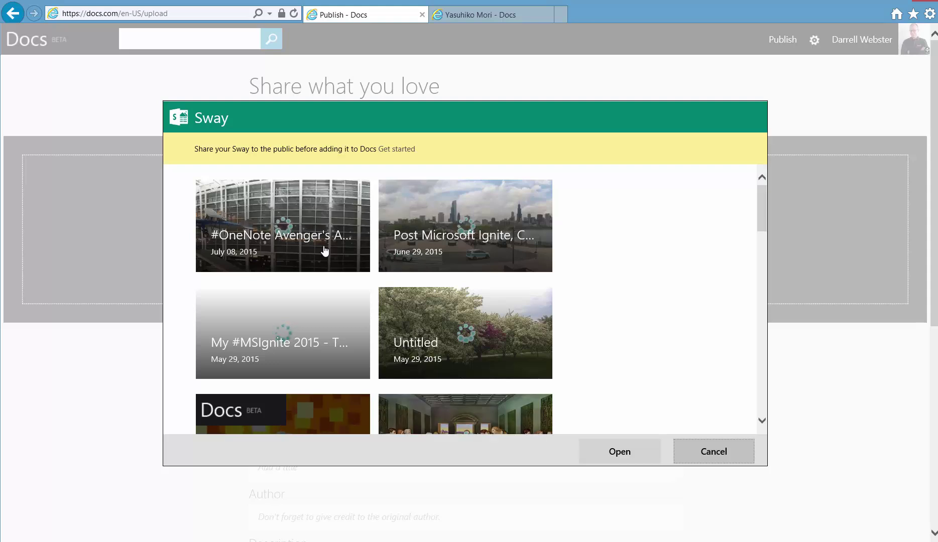
pyautogui.click(731, 454)
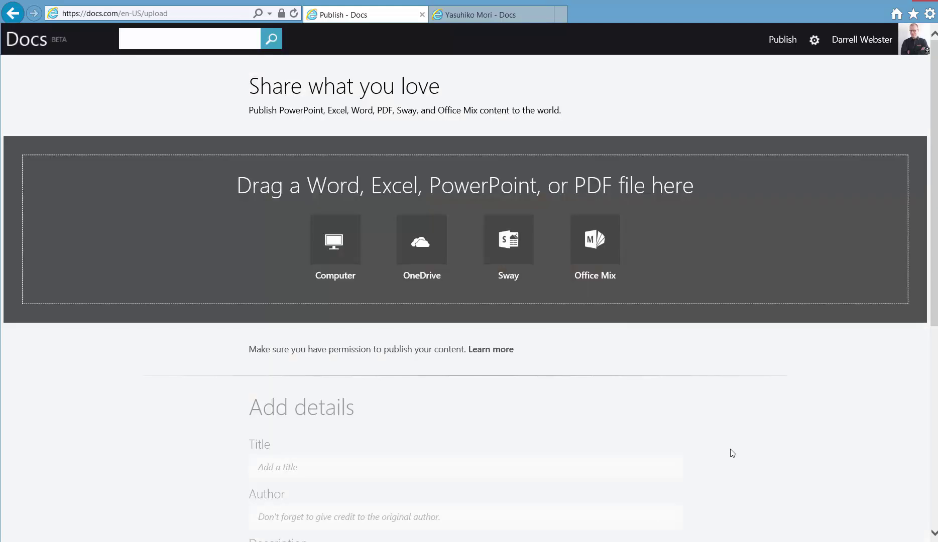
pyautogui.scroll(-4, 728, 433)
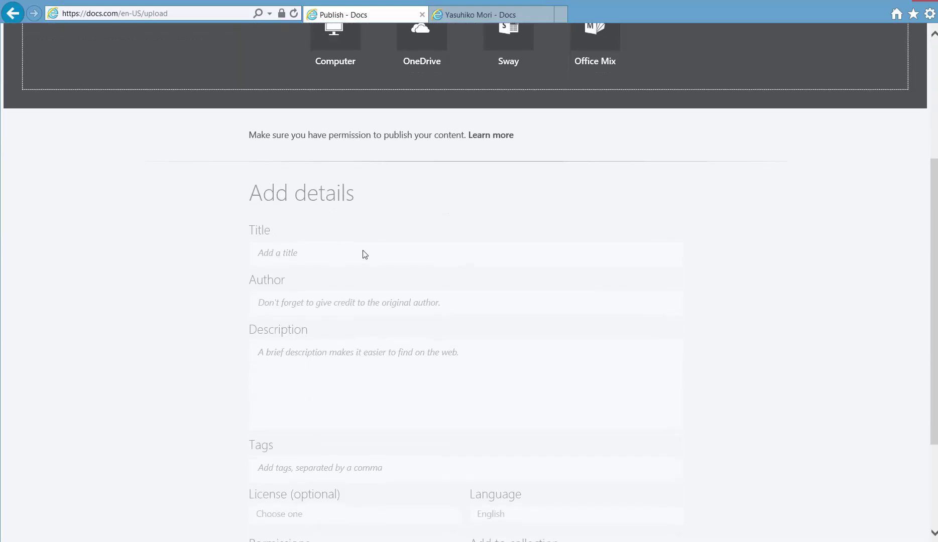
pyautogui.scroll(-1, 362, 254)
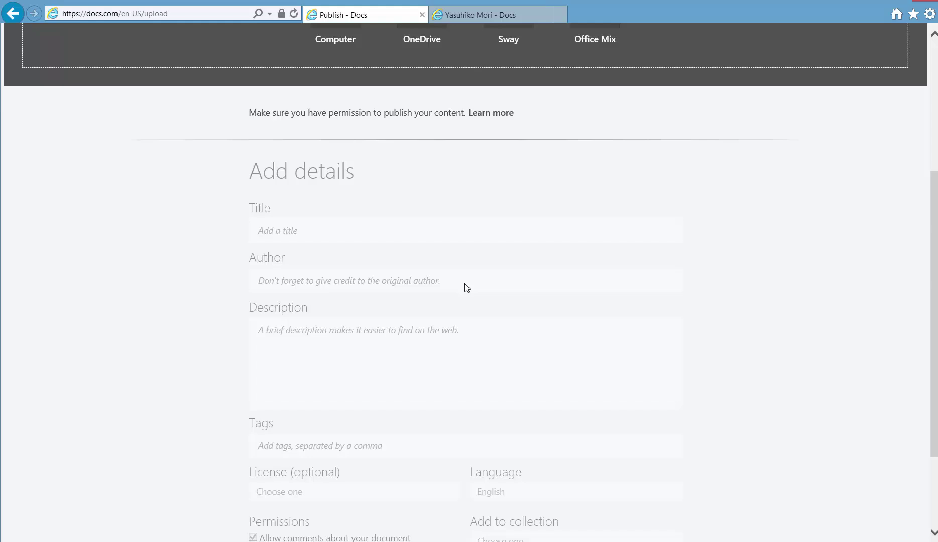
pyautogui.scroll(-3, 467, 288)
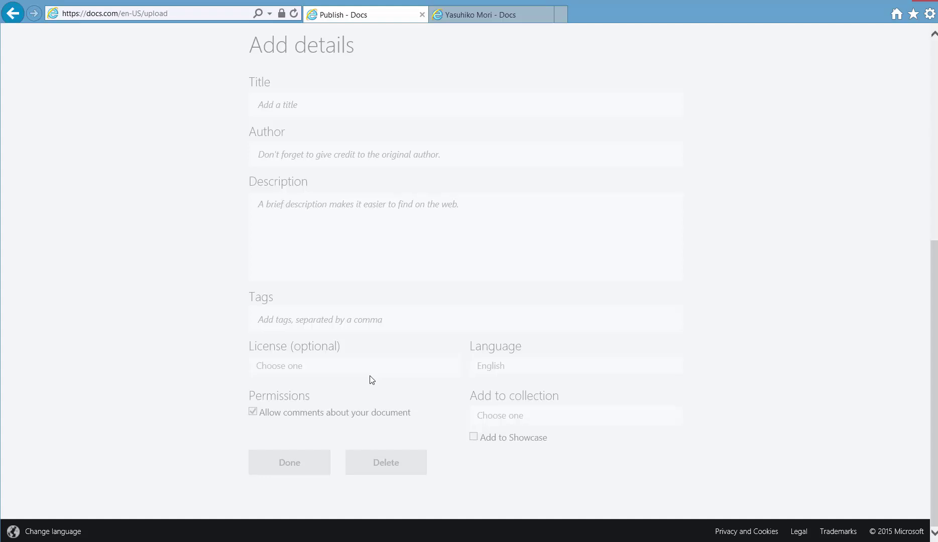
pyautogui.scroll(7, 377, 380)
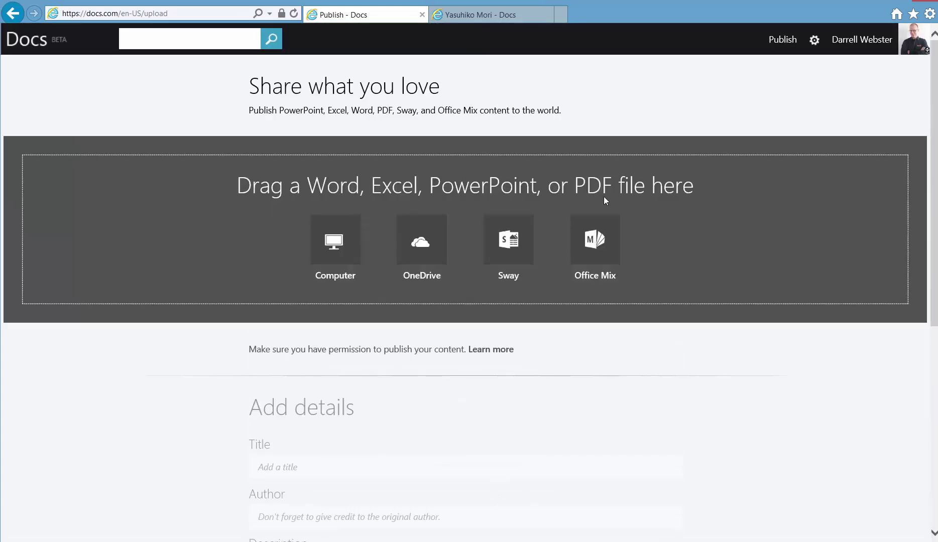
# On your profile, open Edit background, advance the Sway banner three slides, then return to the first
pyautogui.click(860, 44)
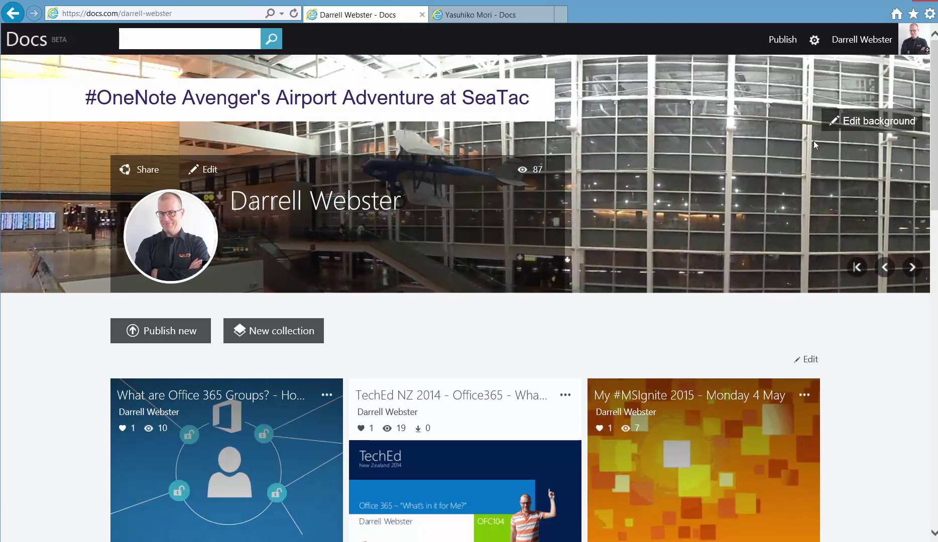
pyautogui.click(892, 122)
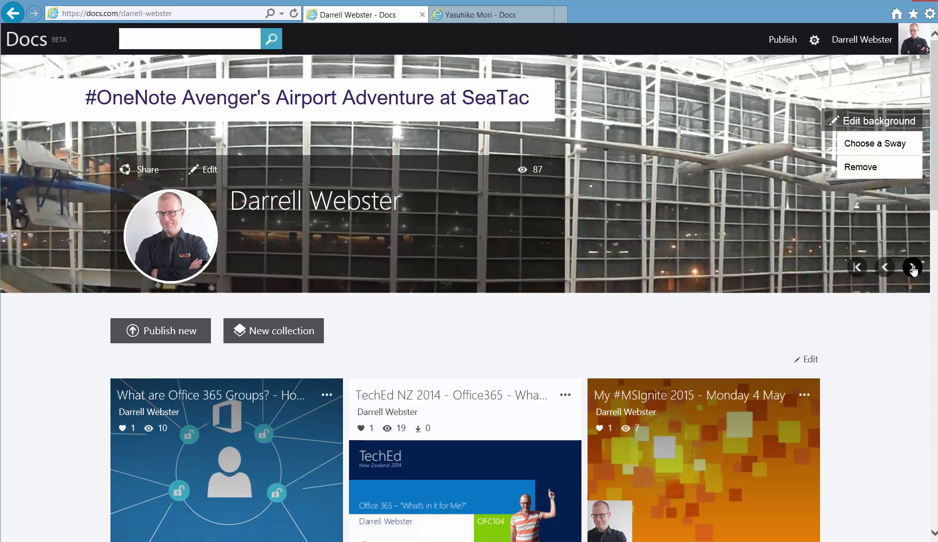
pyautogui.click(912, 267)
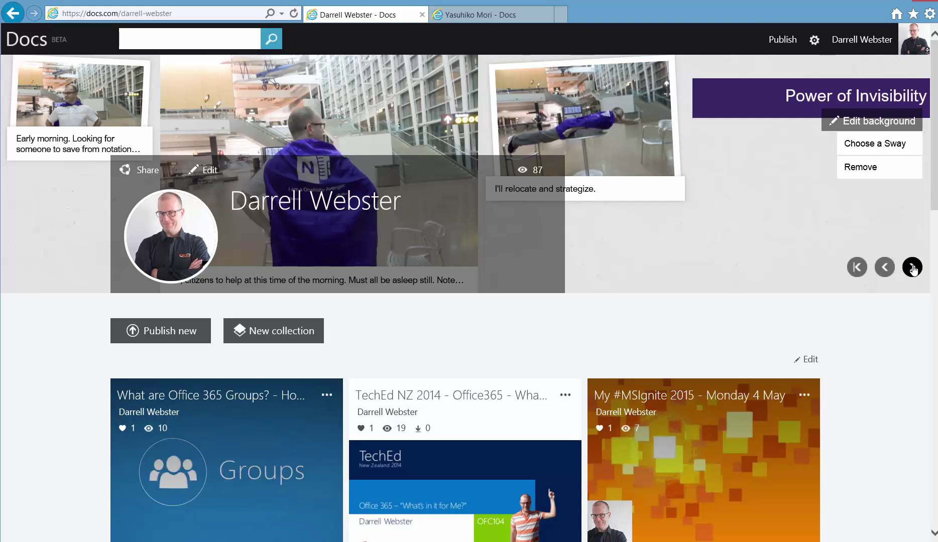
pyautogui.click(912, 267)
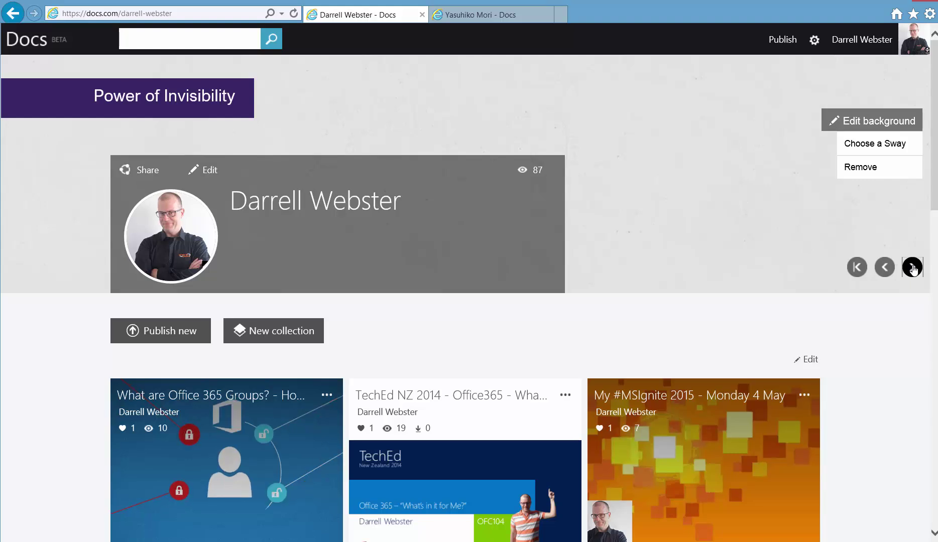
pyautogui.click(912, 268)
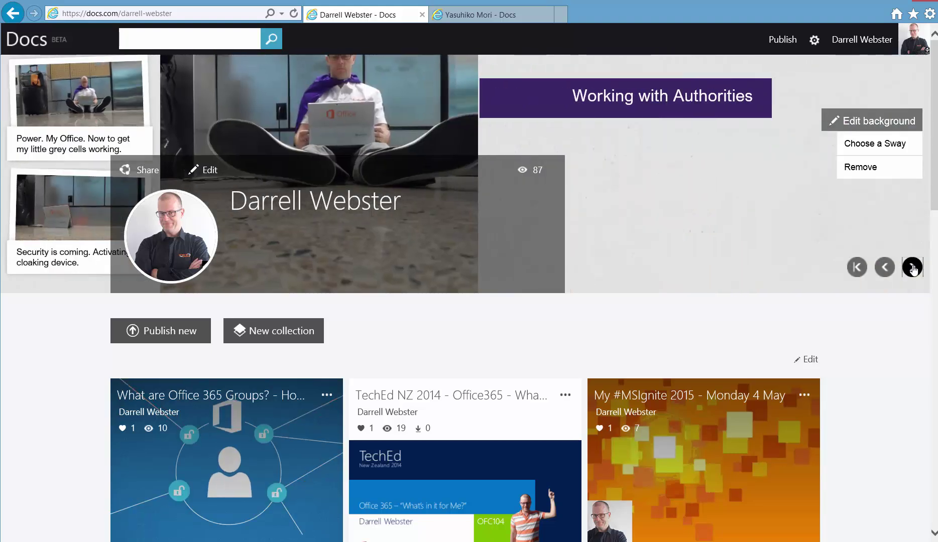
pyautogui.click(857, 267)
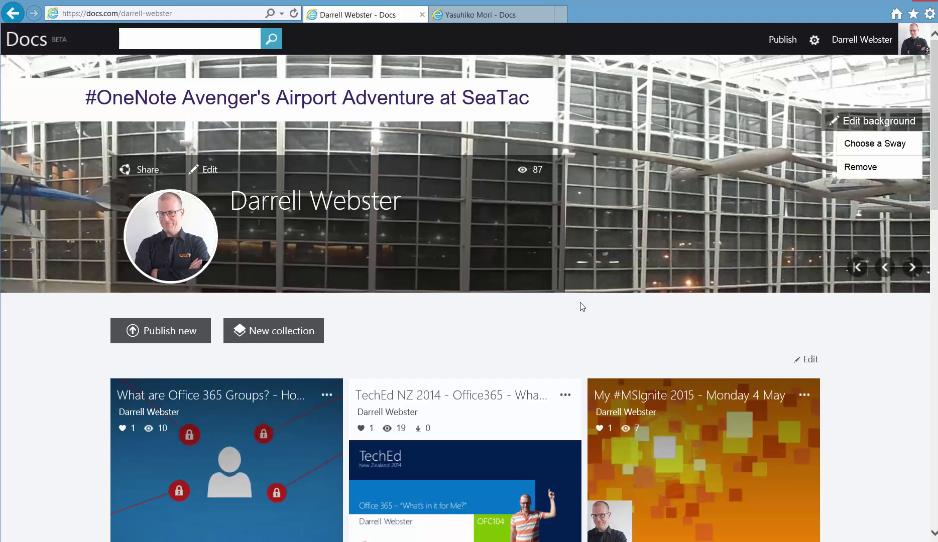
# Scroll the profile past the published document cards down to the Collections row
pyautogui.scroll(-2, 602, 301)
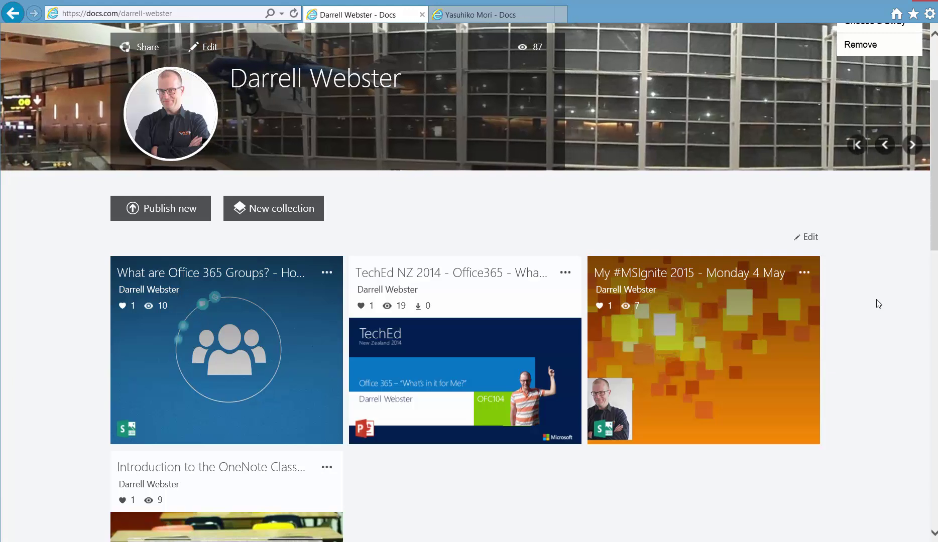
pyautogui.scroll(-1, 876, 301)
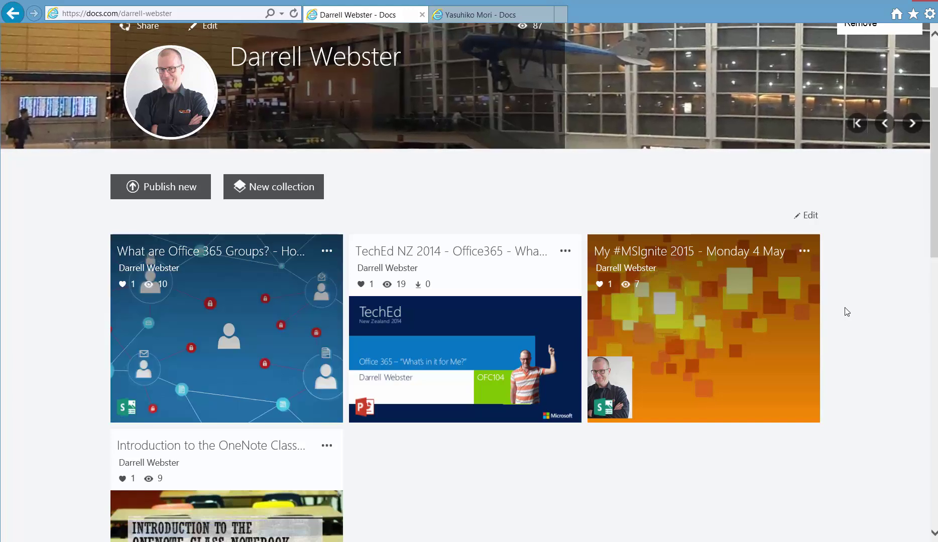
pyautogui.scroll(-5, 856, 313)
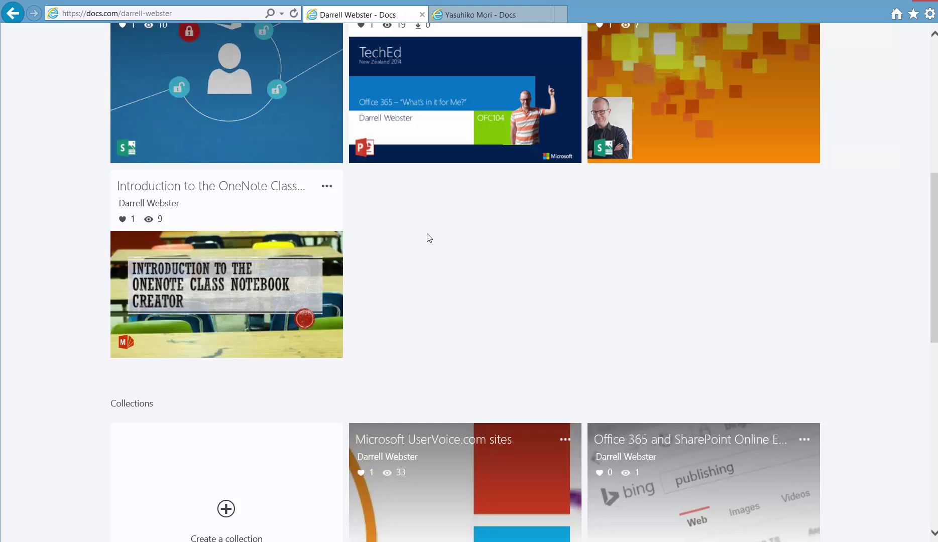
# Scroll the profile back to the four published items, including 'What are Office 365 Groups?'
pyautogui.scroll(-1, 431, 234)
pyautogui.scroll(-3, 433, 227)
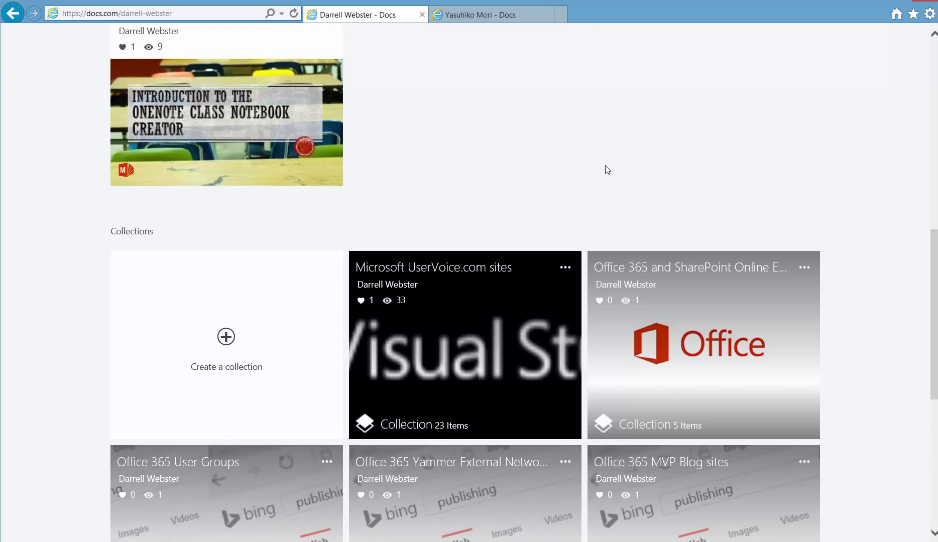
pyautogui.scroll(-3, 618, 153)
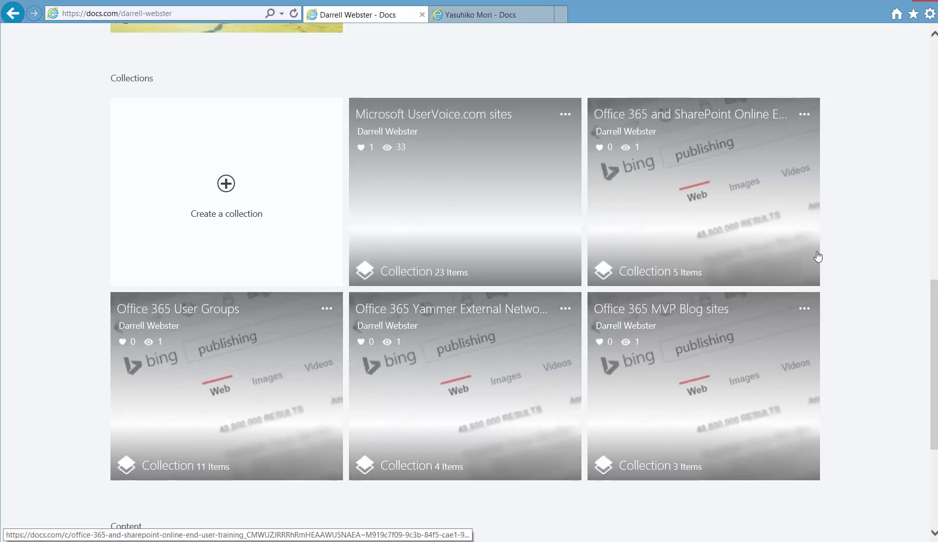
pyautogui.scroll(15, 817, 250)
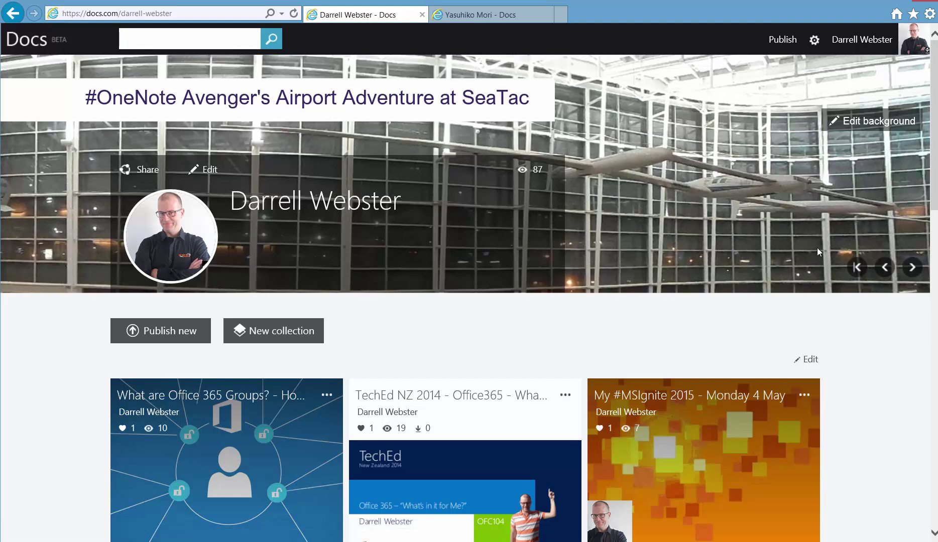
pyautogui.scroll(-3, 737, 271)
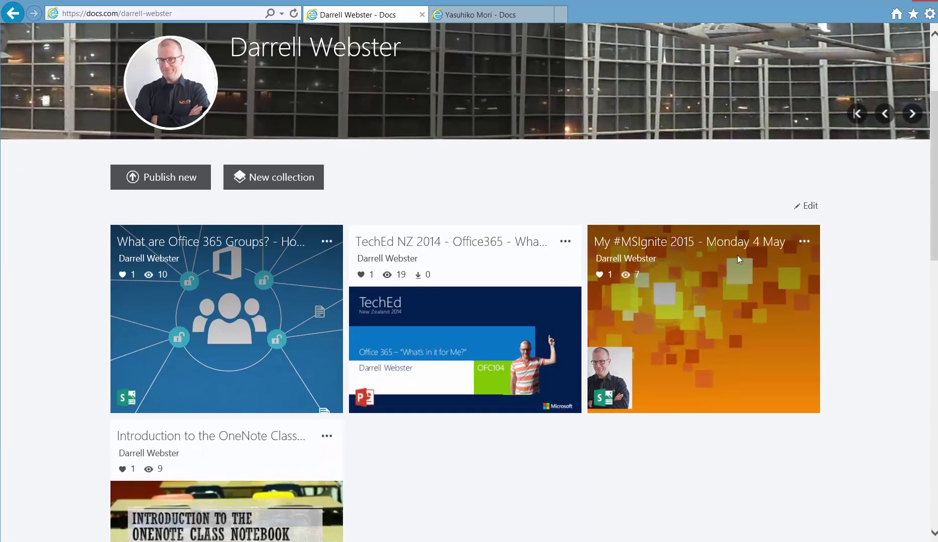
pyautogui.scroll(-2, 737, 252)
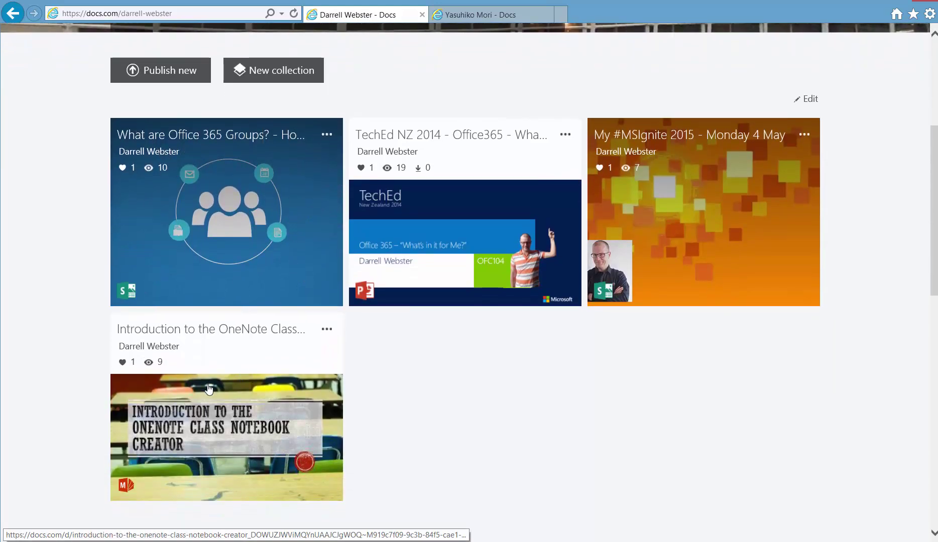
# Open the 'Introduction to the OneNote Class Notebook Creator' tile and scroll down its Details panel
pyautogui.click(209, 388)
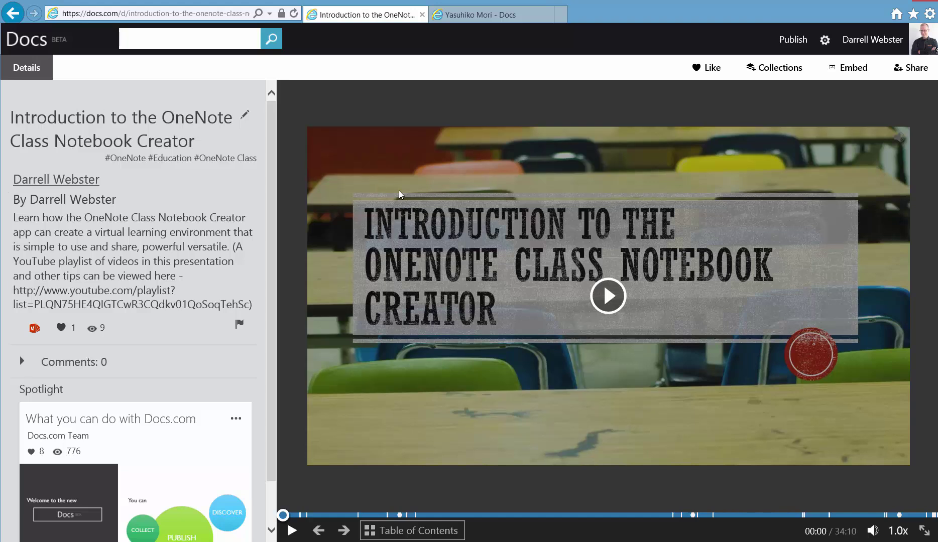
pyautogui.moveTo(269, 222); pyautogui.dragTo(271, 287)
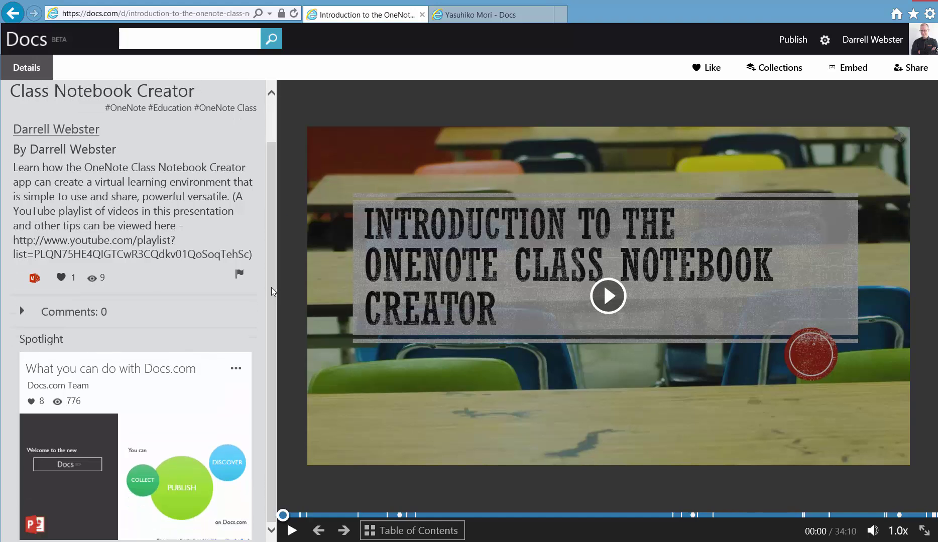
pyautogui.click(78, 316)
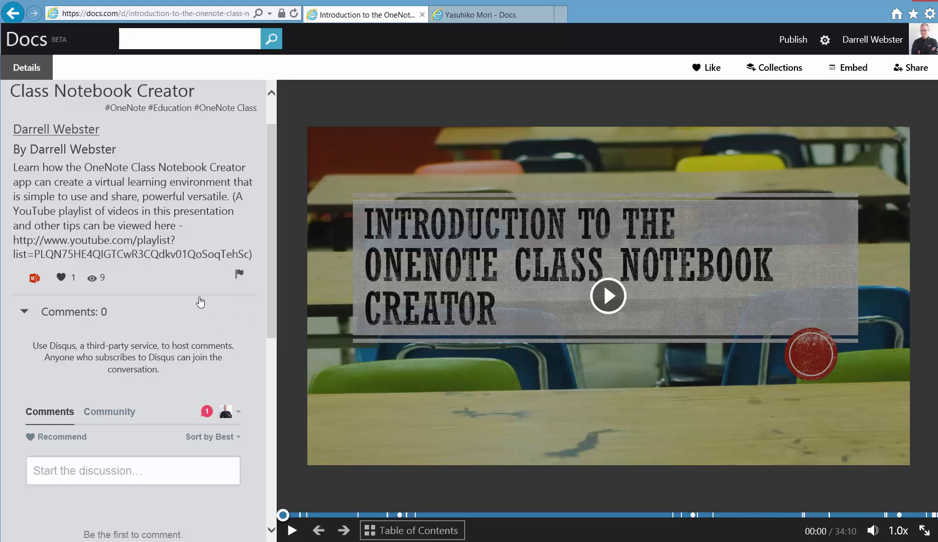
pyautogui.click(23, 313)
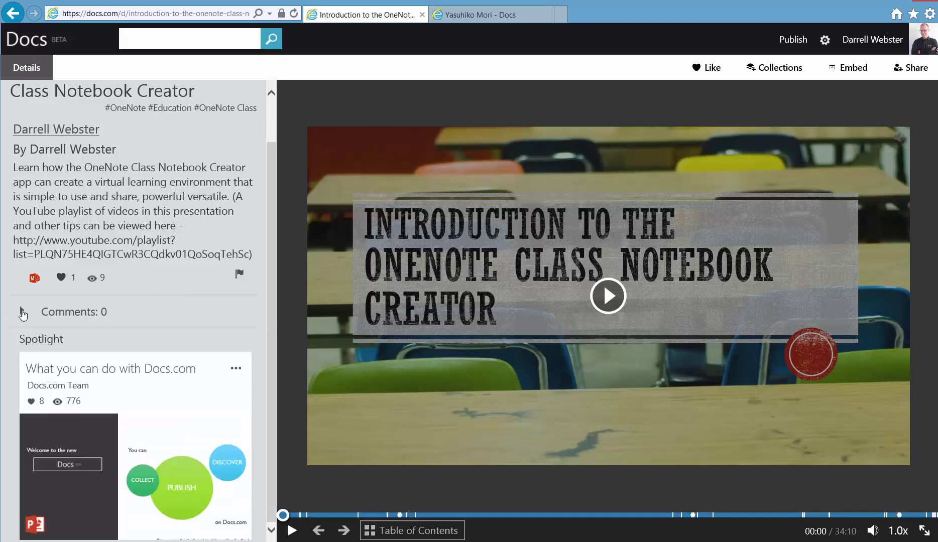
# Play the Class Notebook Creator Mix briefly and pause it at 00:08
pyautogui.click(607, 297)
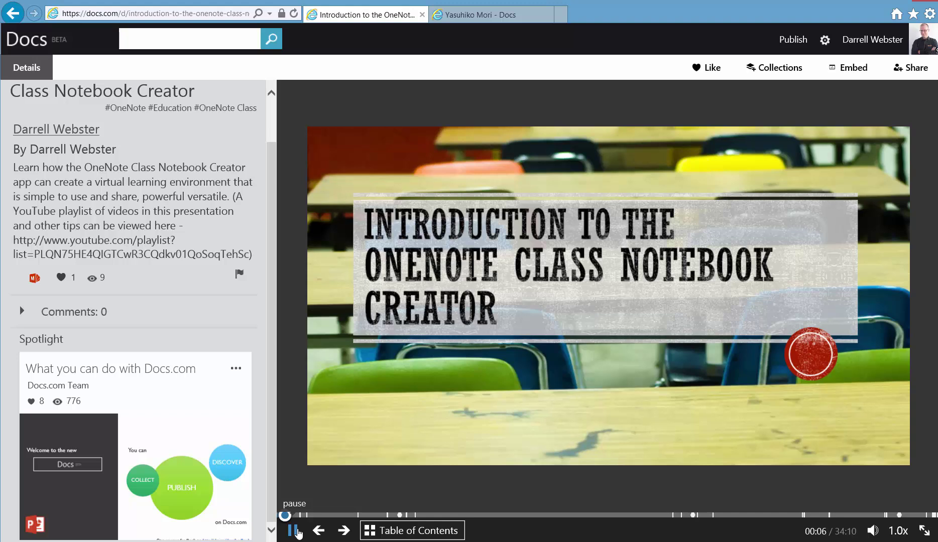
pyautogui.click(296, 531)
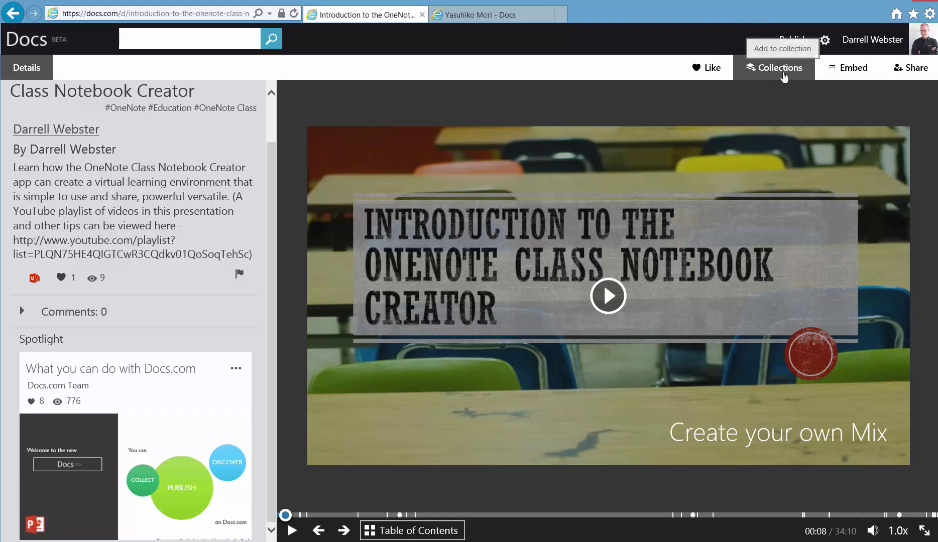
# View and close the Mix's embed code, then show its Post, Tweet, Email and link sharing options
pyautogui.click(854, 75)
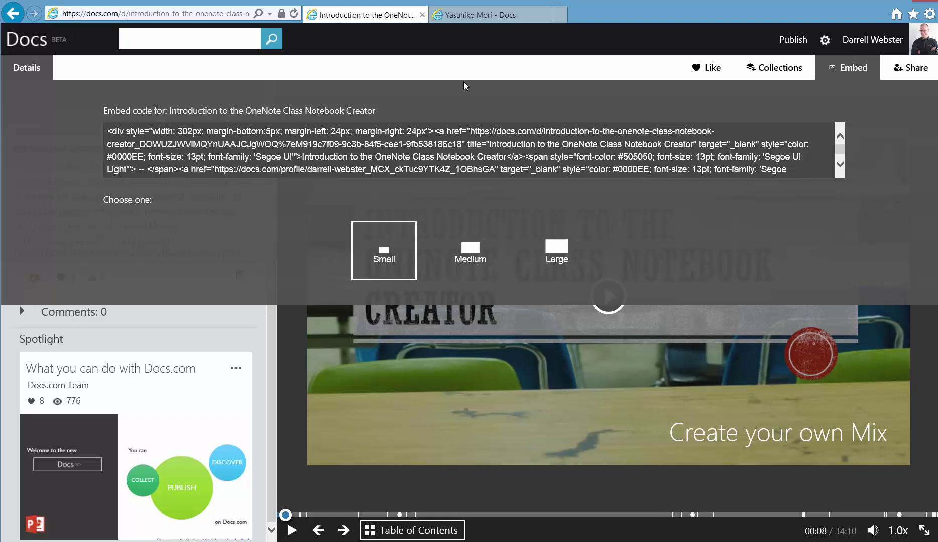
pyautogui.click(855, 75)
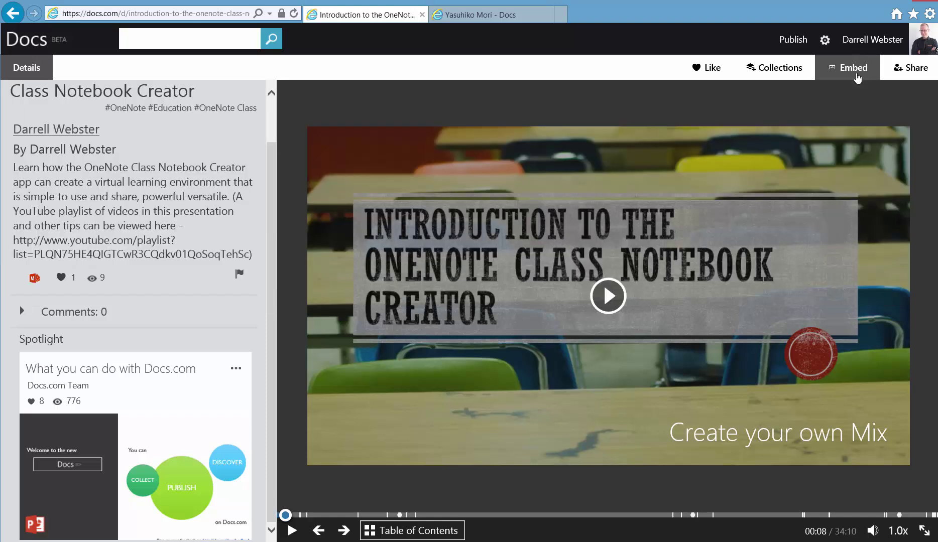
pyautogui.click(906, 70)
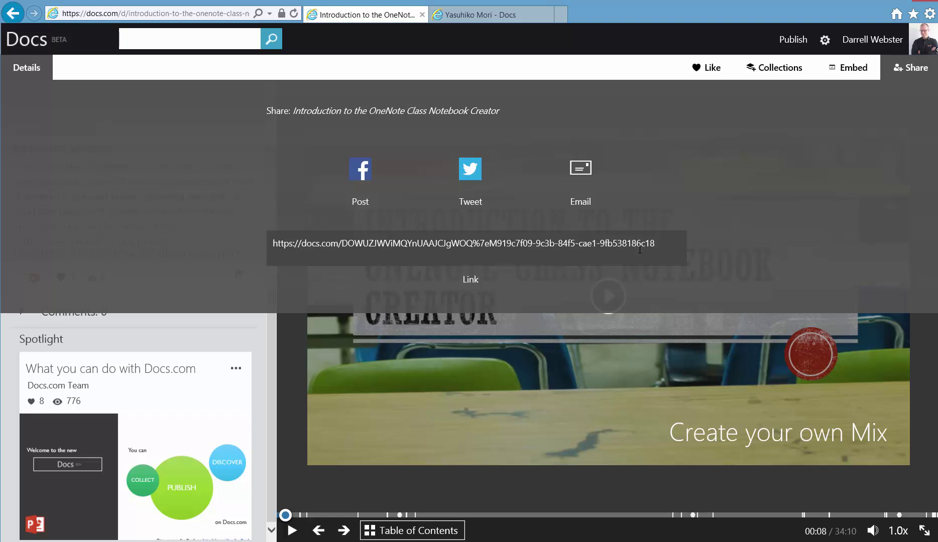
# Close the share options, hide and restore the Details panel, then return to your profile
pyautogui.click(900, 78)
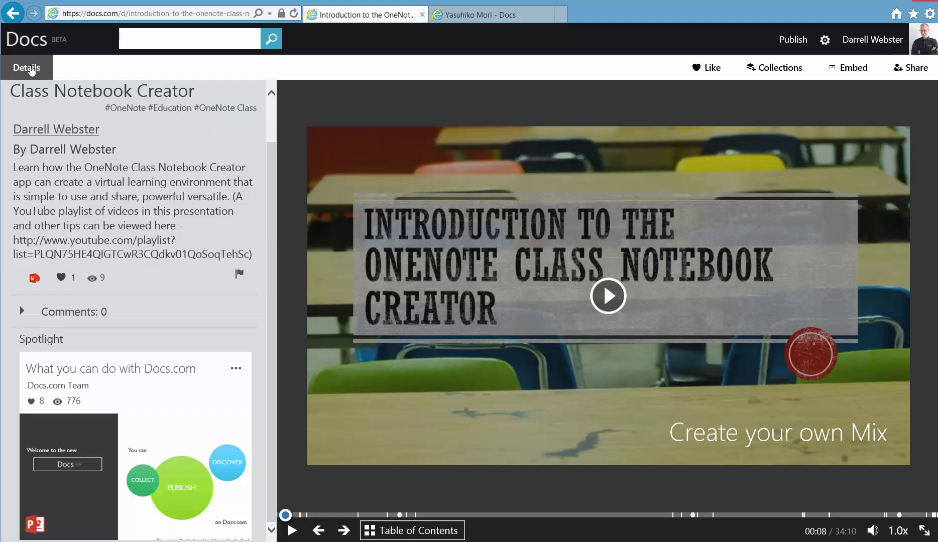
pyautogui.click(28, 68)
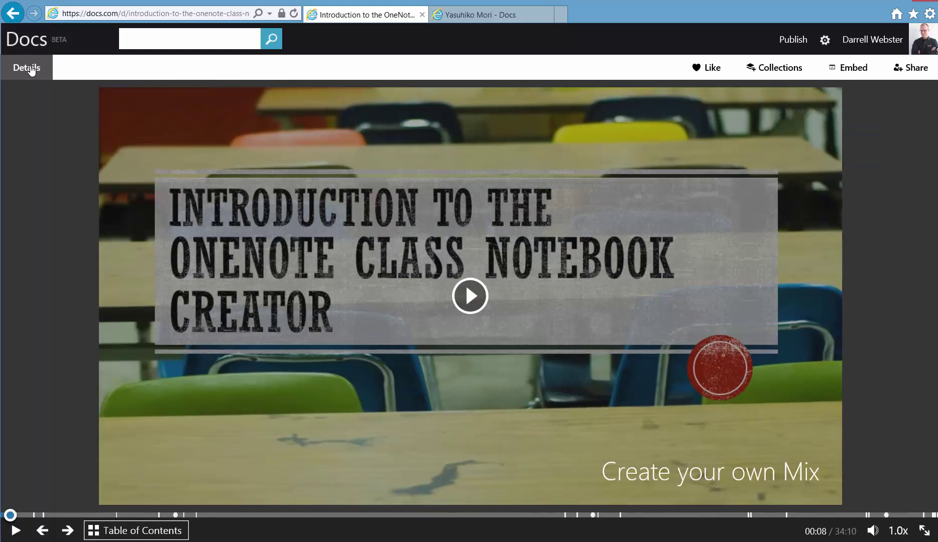
pyautogui.click(29, 69)
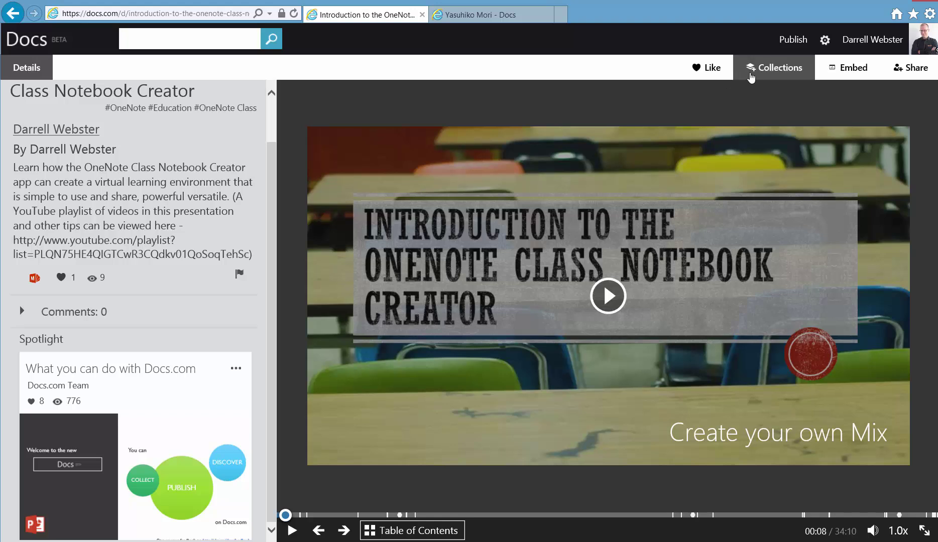
pyautogui.click(881, 42)
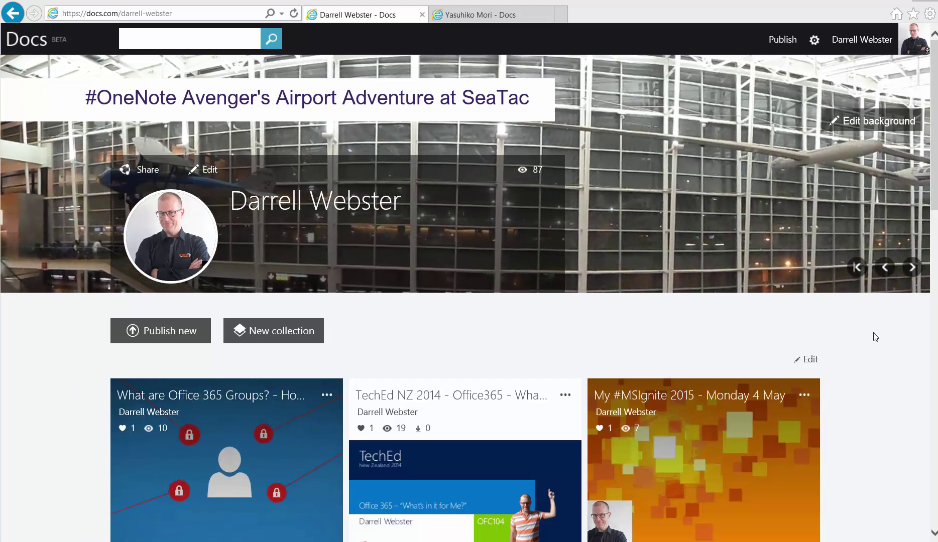
# Scroll the profile to the Collections showing 'Microsoft UserVoice.com sites' (23 items) and 'Office 365 and SharePoint Online'
pyautogui.scroll(-5, 876, 337)
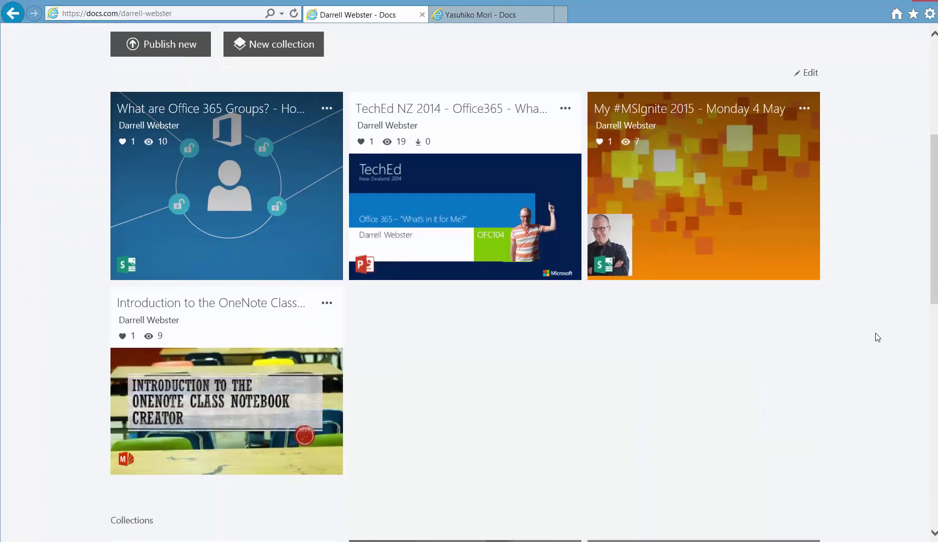
pyautogui.scroll(-5, 878, 337)
pyautogui.scroll(-2, 876, 335)
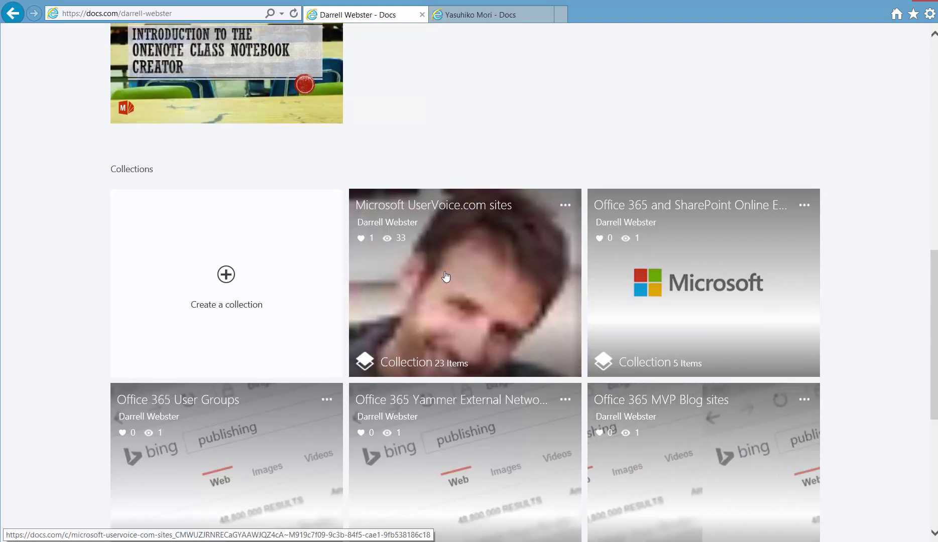
# Open the 'Microsoft UserVoice.com sites' collection and show its embed code with Horizontal, Square and Vertical layouts
pyautogui.click(444, 282)
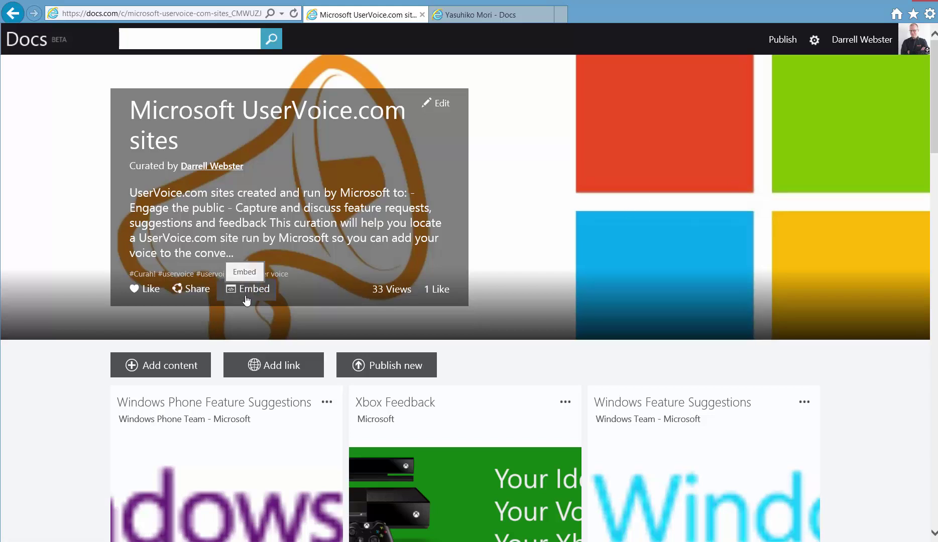
pyautogui.click(246, 297)
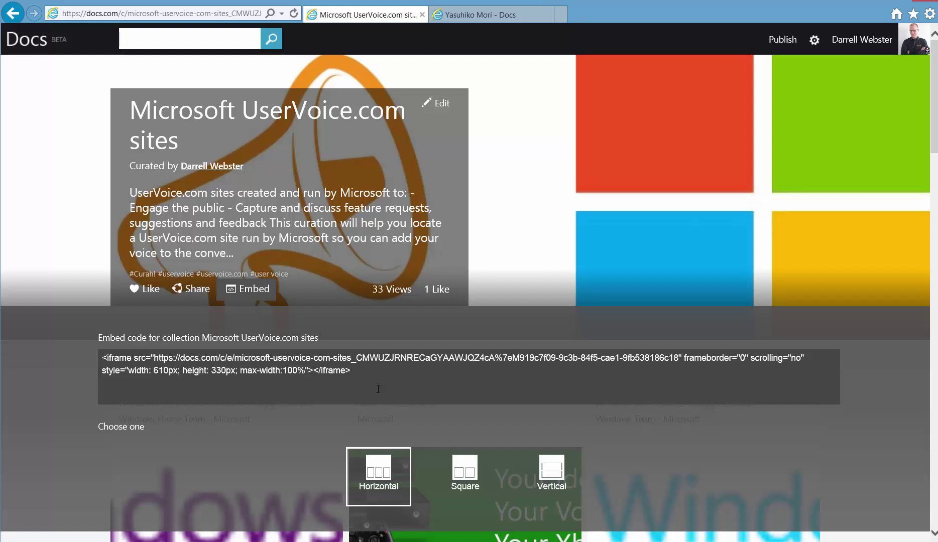
# Close the collection's embed code, scroll down the UserVoice links, and close the loading Office Mix feedback tab
pyautogui.click(528, 263)
pyautogui.scroll(-2, 528, 263)
pyautogui.scroll(-2, 517, 289)
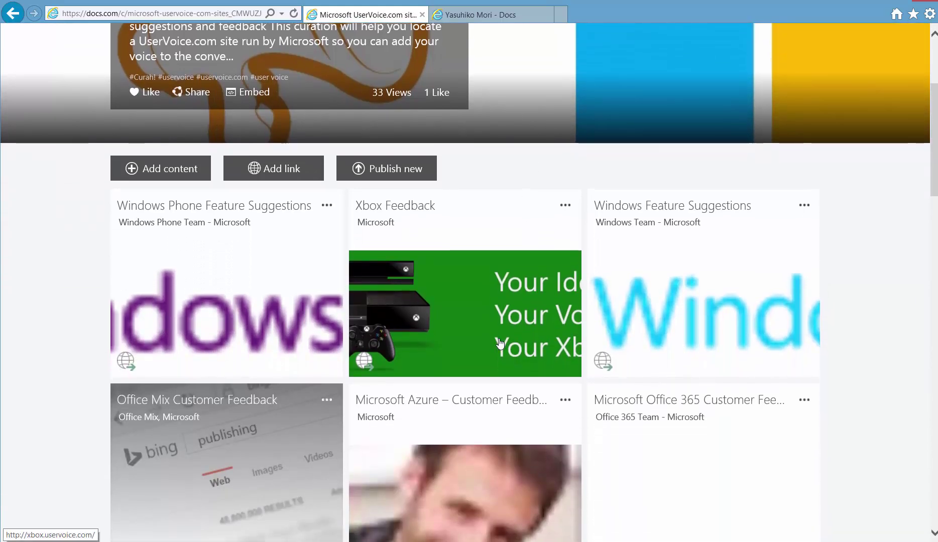
pyautogui.scroll(-3, 495, 342)
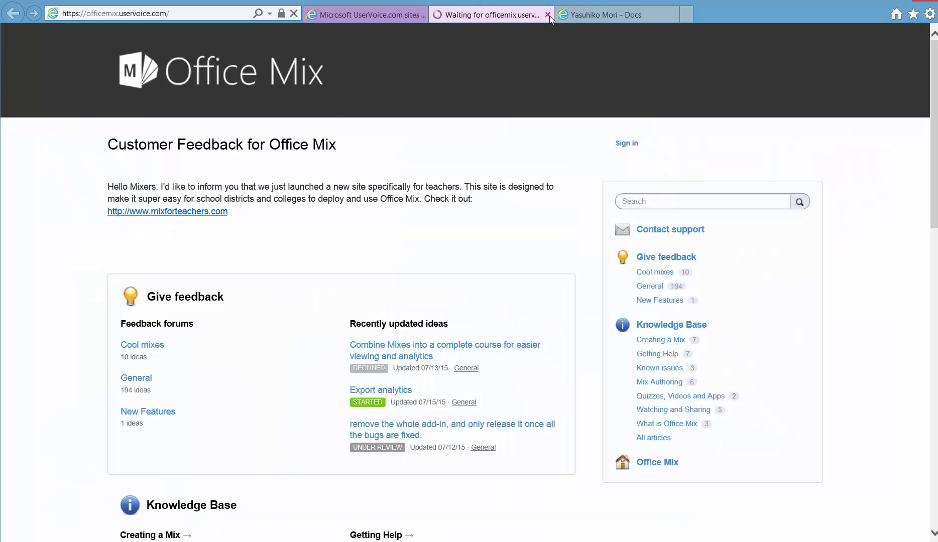
pyautogui.click(548, 16)
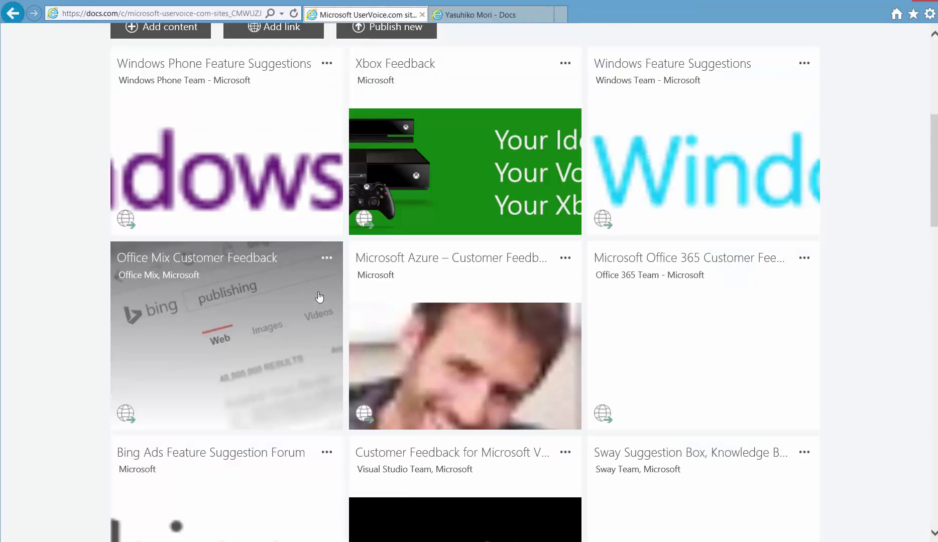
pyautogui.click(325, 266)
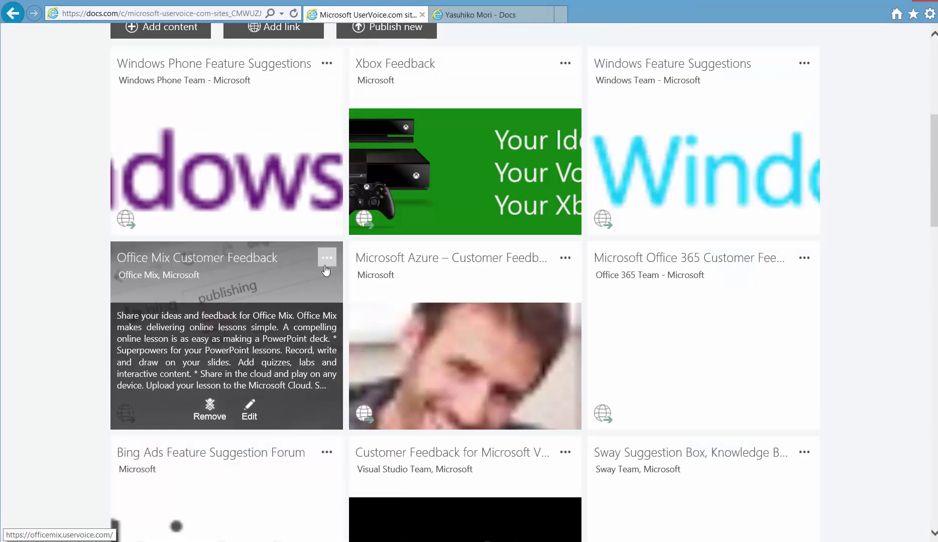
pyautogui.click(247, 415)
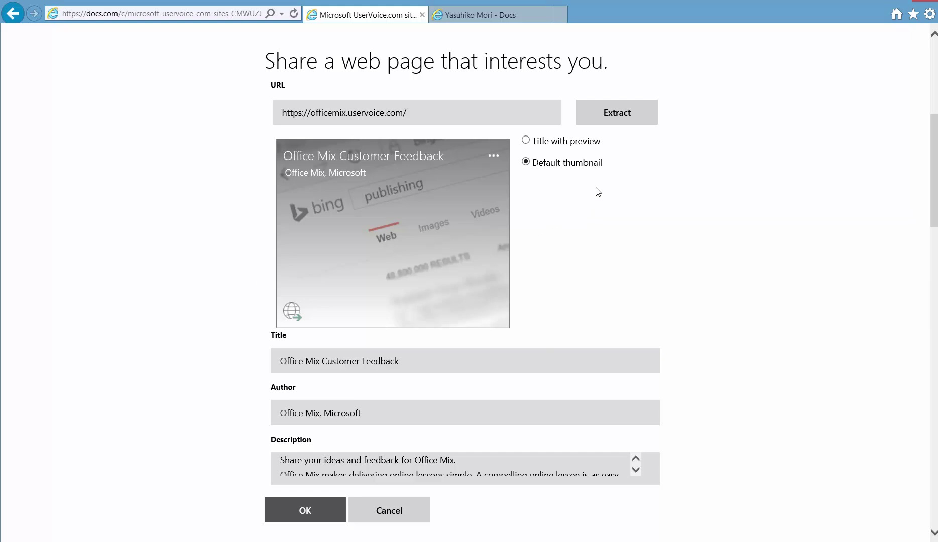
pyautogui.moveTo(486, 184); pyautogui.dragTo(519, 277)
pyautogui.scroll(-2, 762, 302)
pyautogui.scroll(-3, 762, 303)
pyautogui.scroll(10, 760, 301)
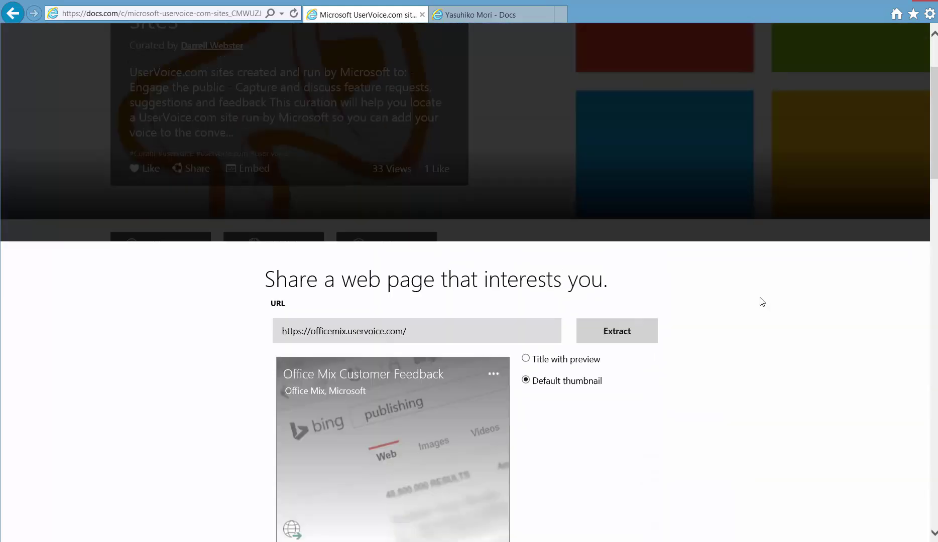
pyautogui.scroll(-5, 759, 301)
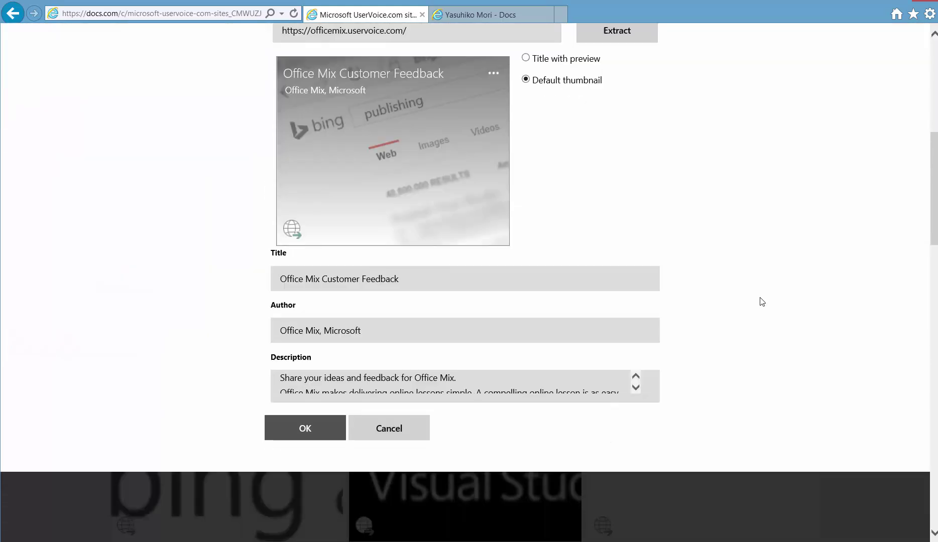
pyautogui.click(405, 393)
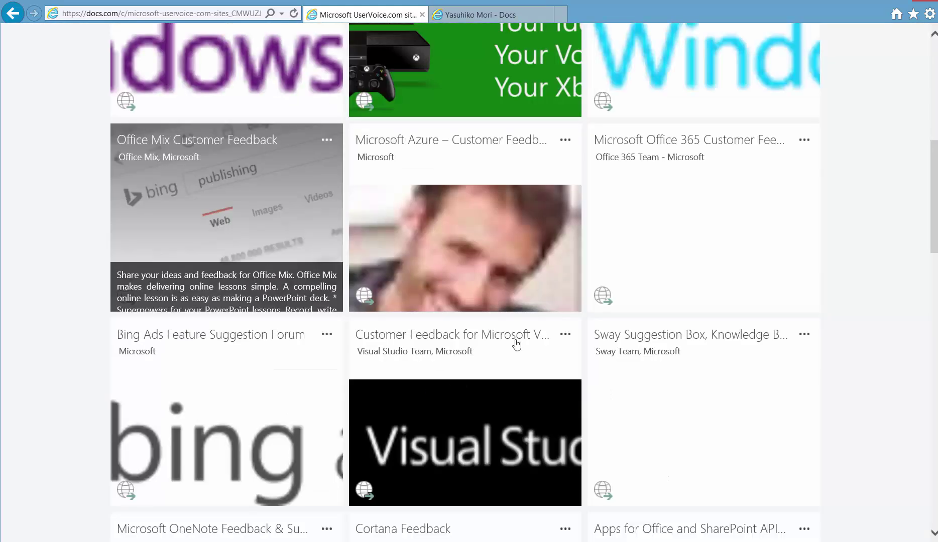
pyautogui.scroll(1, 682, 357)
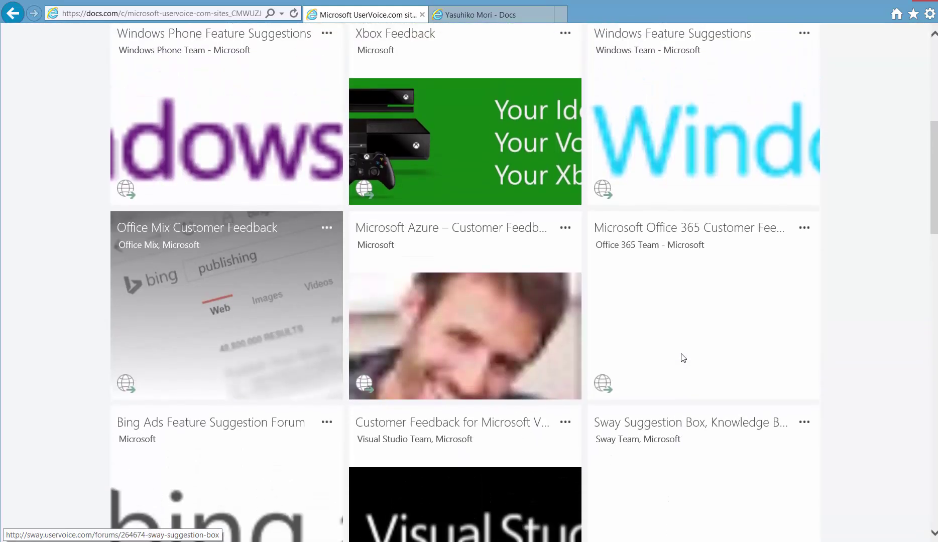
pyautogui.scroll(1, 683, 358)
pyautogui.scroll(-1, 682, 358)
pyautogui.scroll(1, 682, 359)
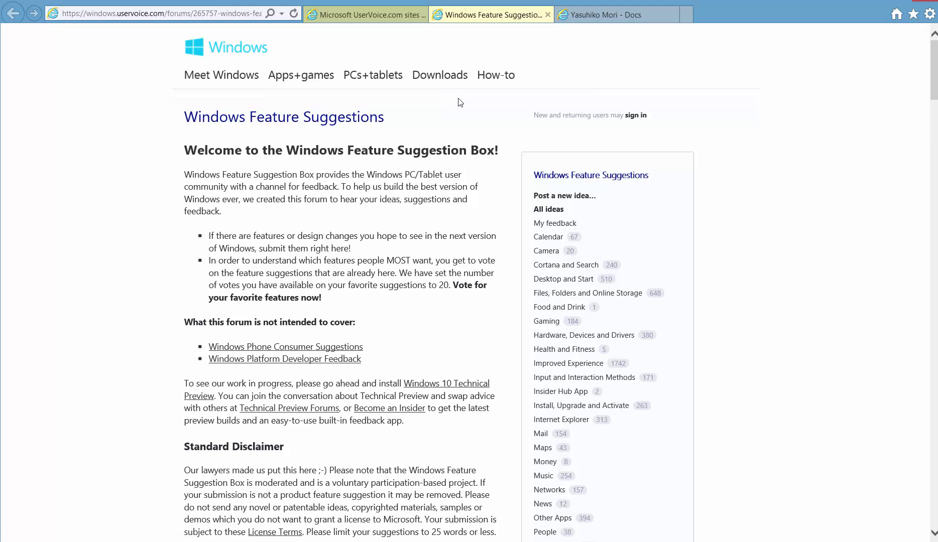
# Return to the Microsoft UserVoice.com sites collection tab, leaving the Windows forum open
pyautogui.click(384, 22)
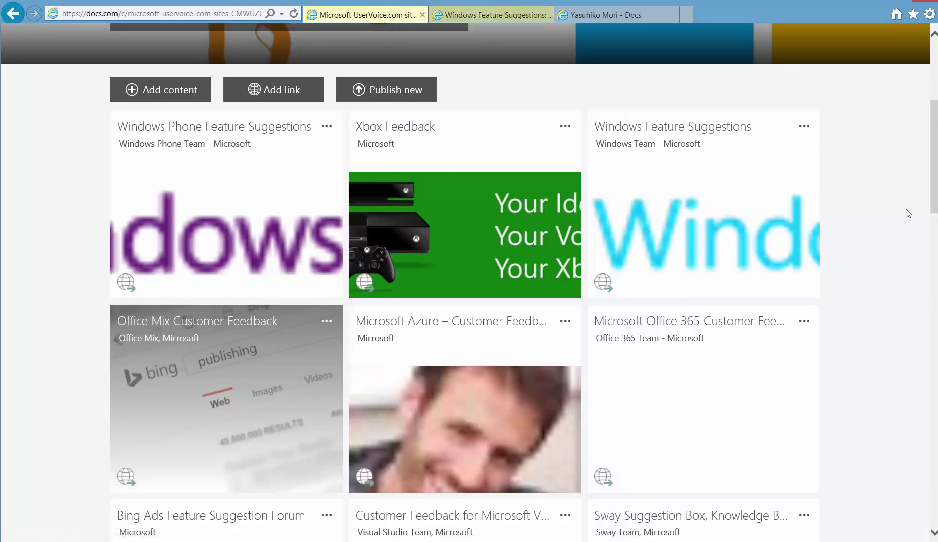
# Switch to the other member's profile and browse collections like Office Lens, Publications by MVP and Tips
pyautogui.scroll(5, 908, 214)
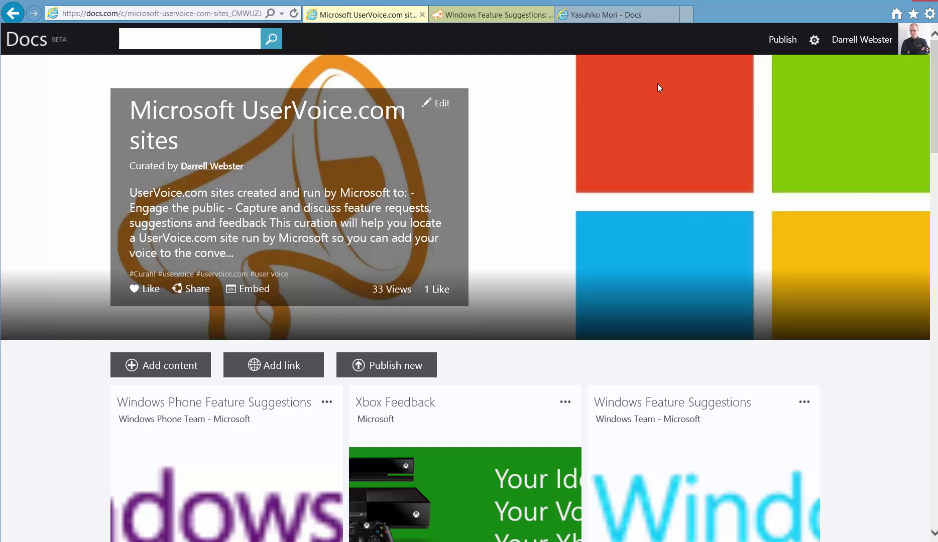
pyautogui.click(613, 17)
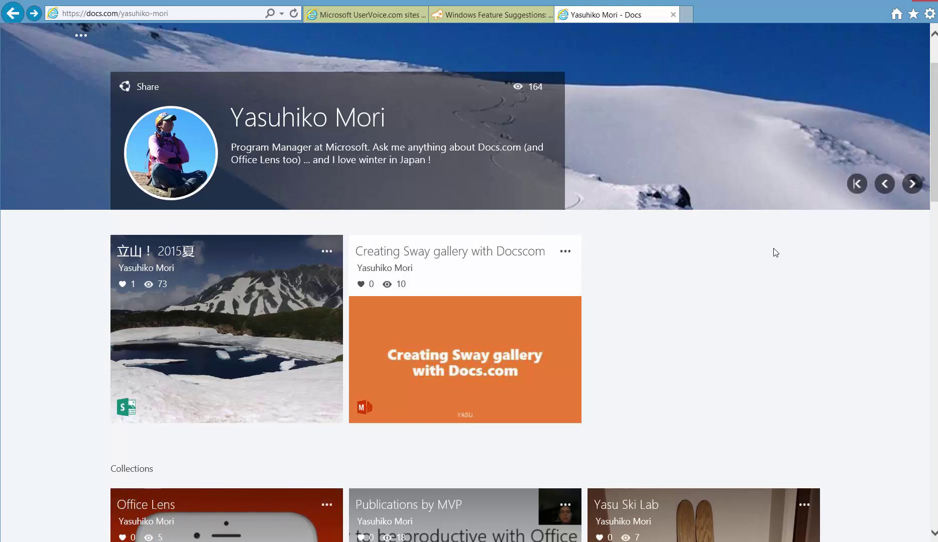
pyautogui.scroll(-1, 834, 290)
pyautogui.scroll(-3, 834, 290)
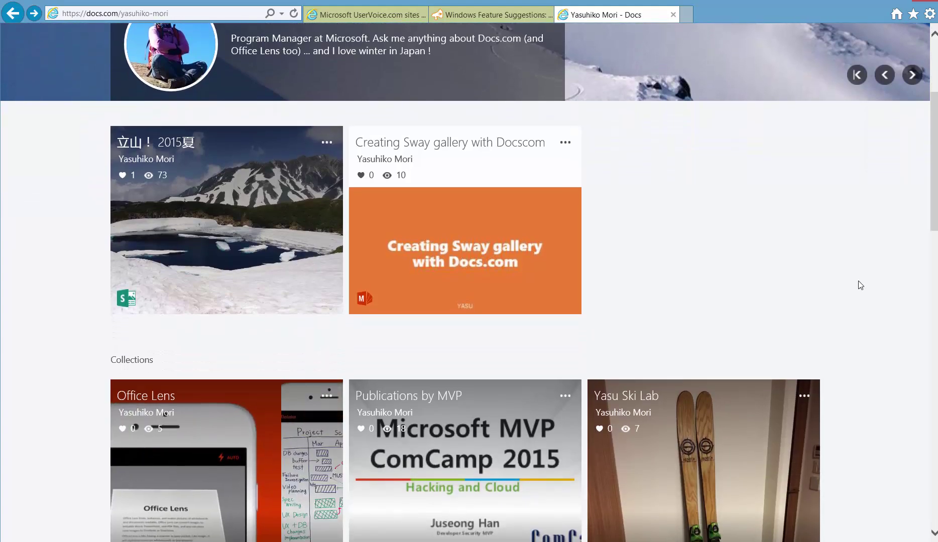
pyautogui.scroll(-10, 858, 281)
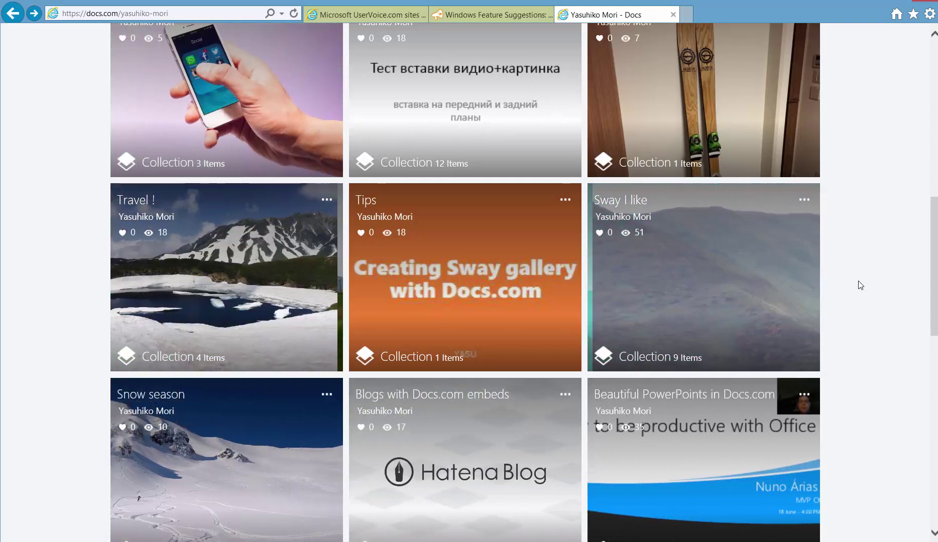
pyautogui.scroll(-1, 860, 285)
pyautogui.scroll(-2, 860, 286)
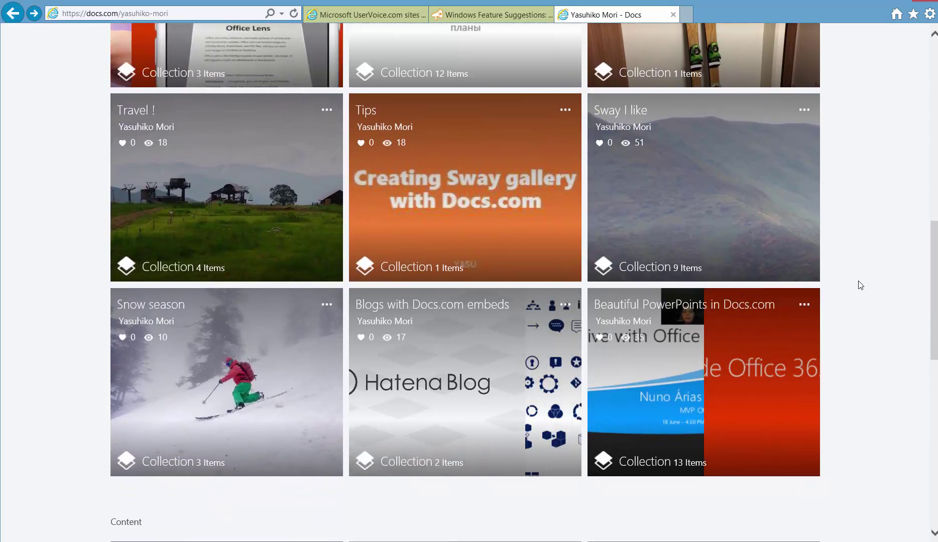
pyautogui.scroll(3, 860, 285)
pyautogui.scroll(1, 860, 285)
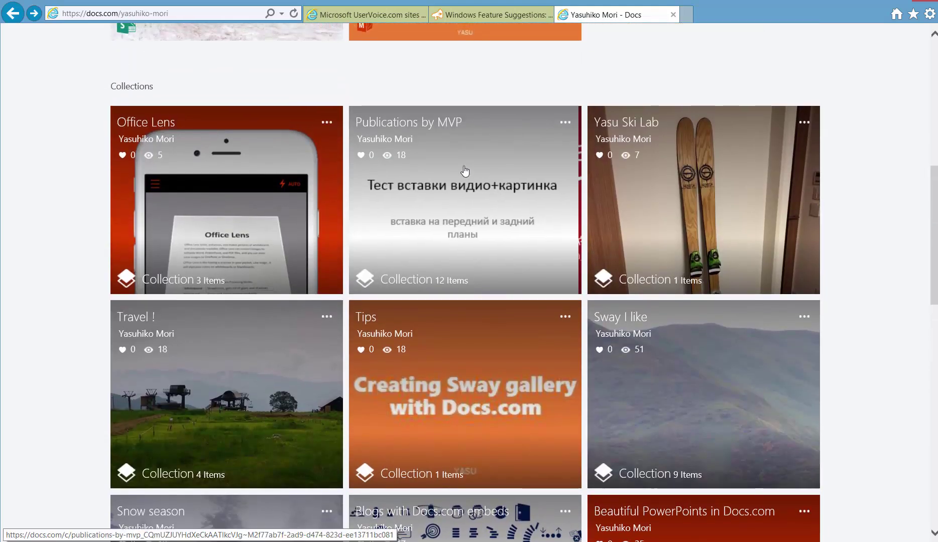
# Open Publications by MVP and scroll through items like 'Let´s Sway', then back up
pyautogui.click(465, 171)
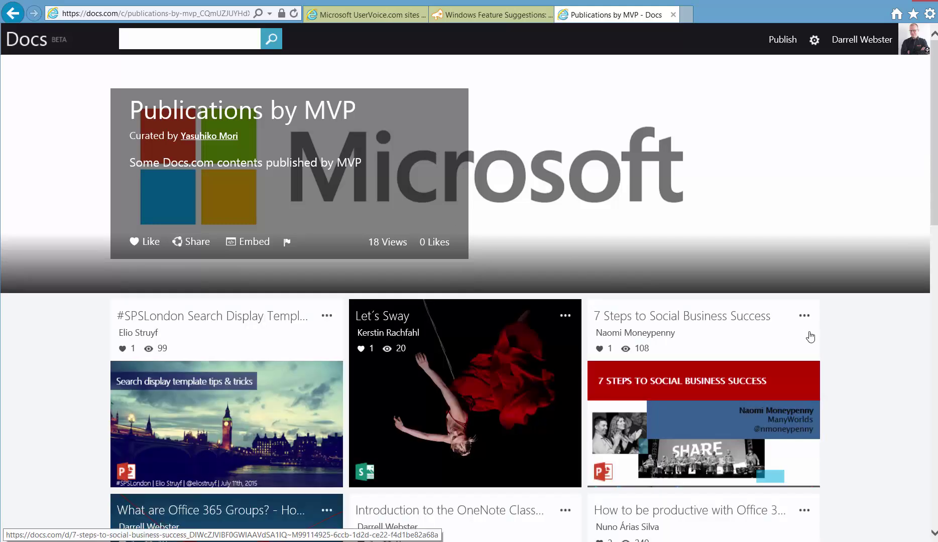
pyautogui.scroll(-1, 859, 339)
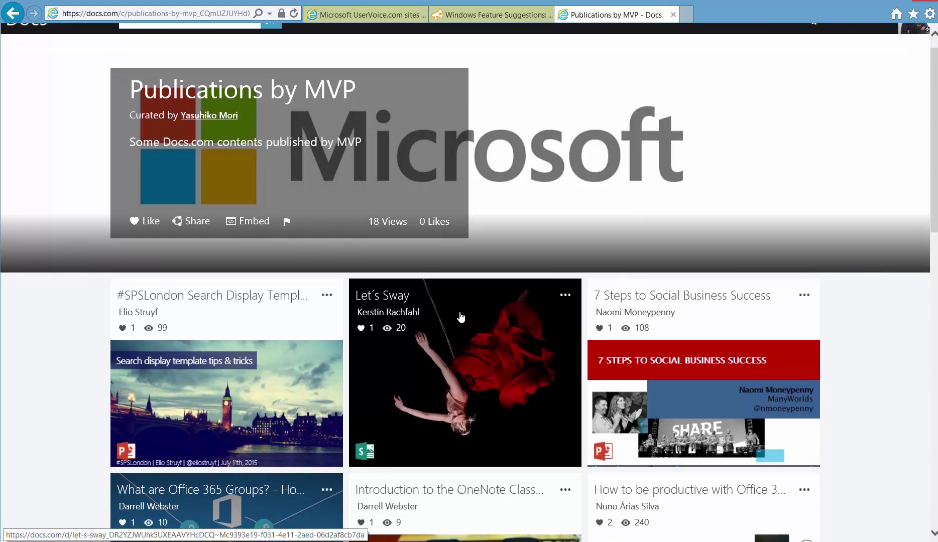
pyautogui.scroll(-2, 539, 329)
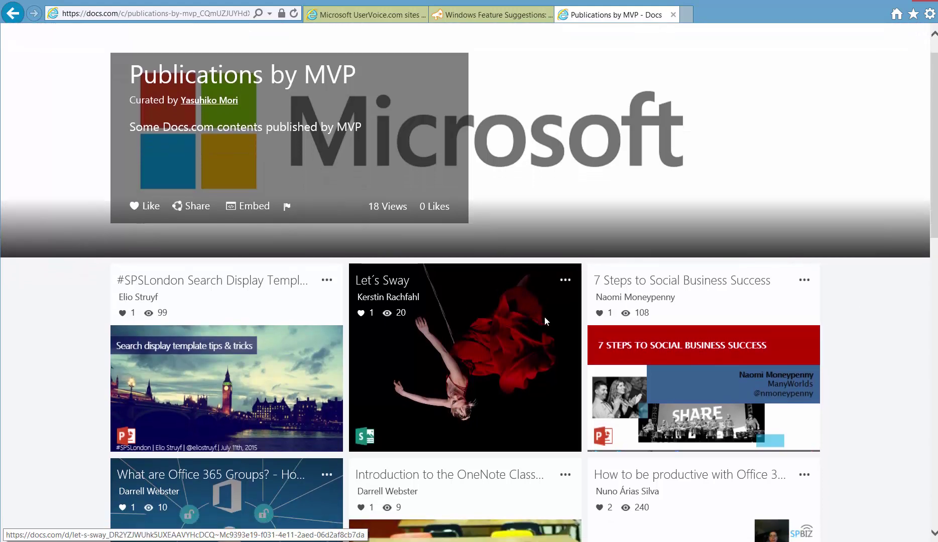
pyautogui.scroll(-1, 648, 301)
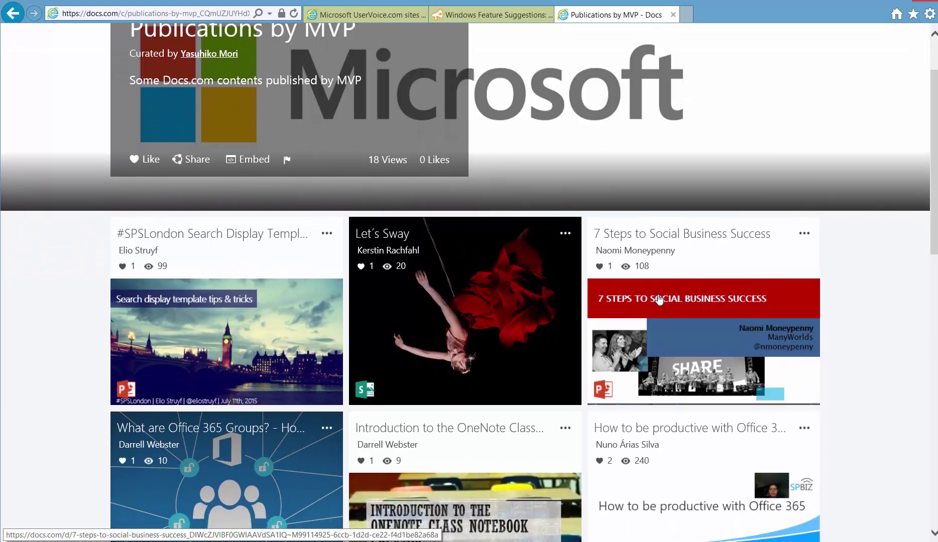
pyautogui.scroll(-1, 658, 293)
pyautogui.scroll(-5, 659, 295)
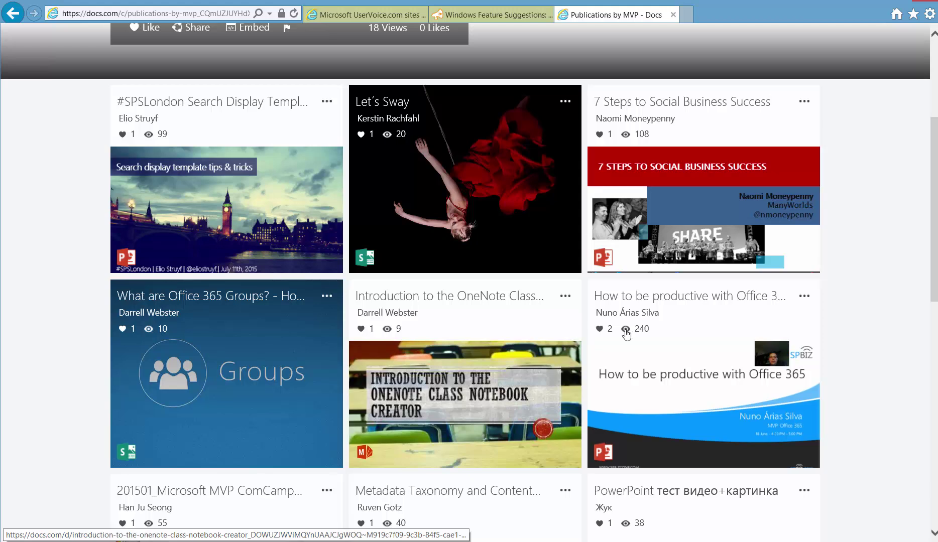
pyautogui.scroll(5, 856, 318)
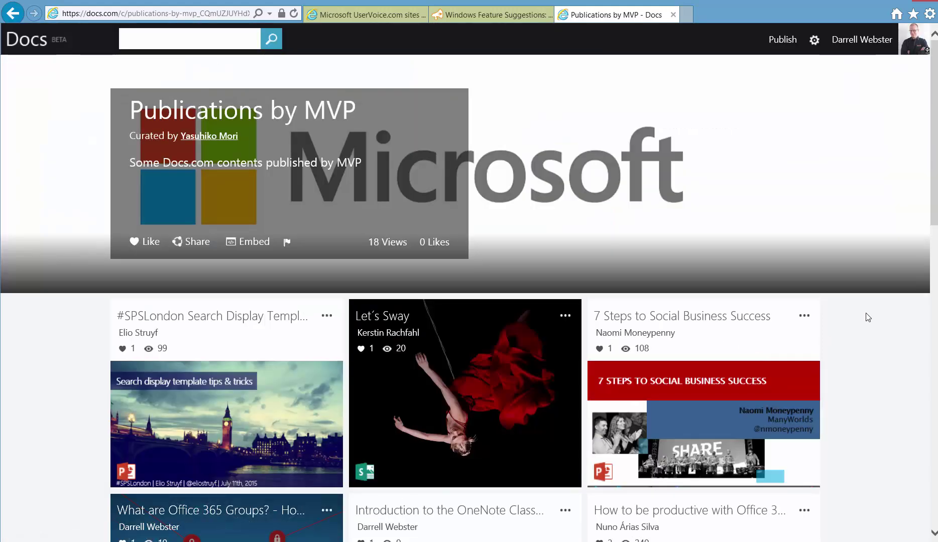